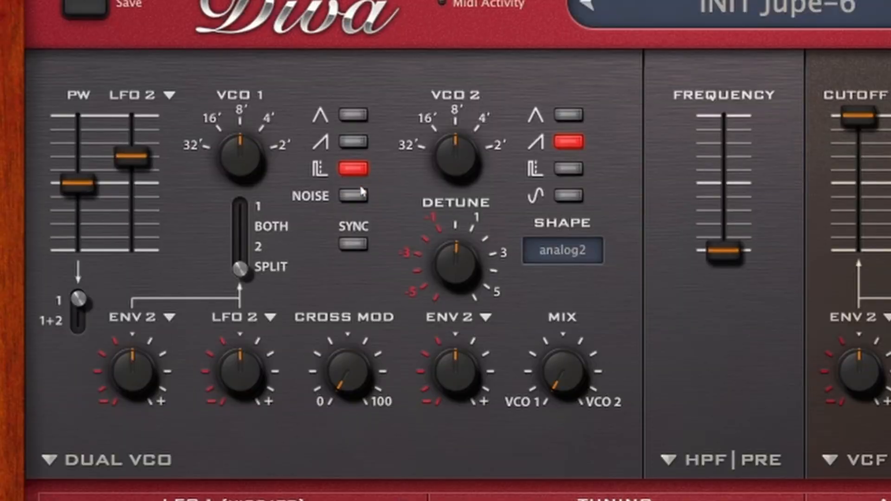
Switch VCO 1 to noise and set the oscillator mix to 93.50, weighted toward VCO 2
{"action": "left_click", "coordinate": [377, 197]}
{"action": "left_click", "coordinate": [353, 168]}
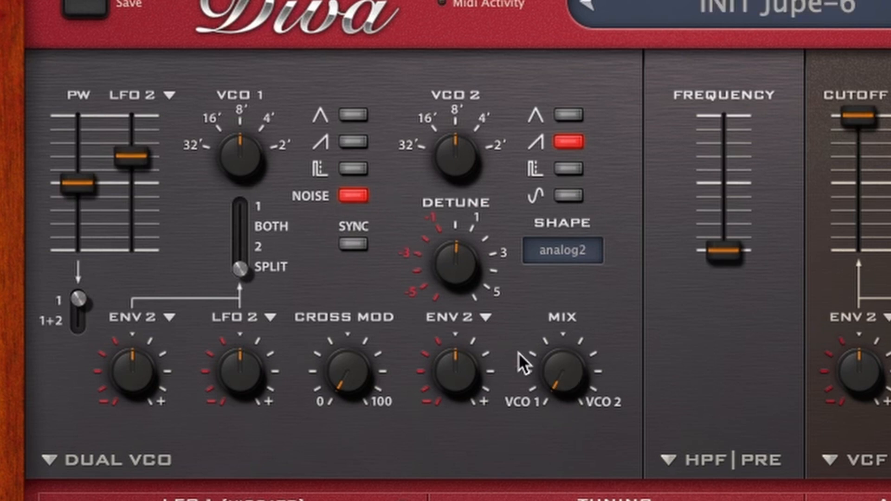
{"action": "left_click_drag", "start_coordinate": [559, 360], "coordinate": [551, 52]}
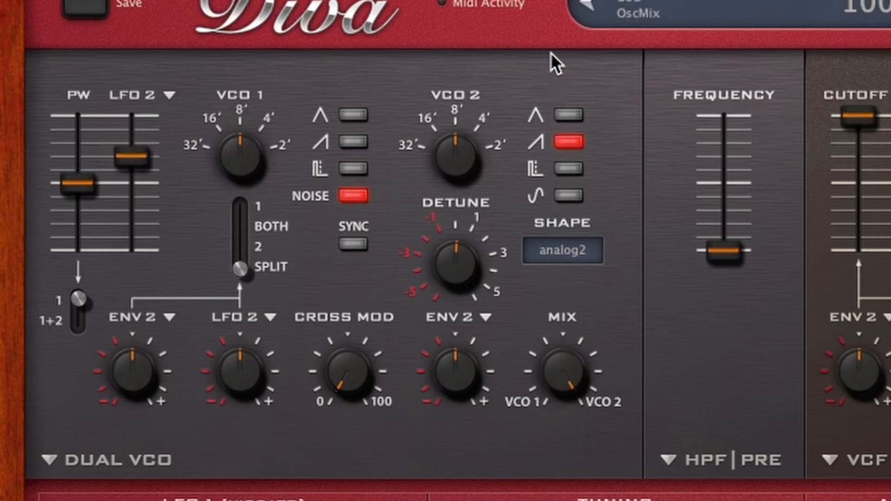
{"action": "left_click_drag", "start_coordinate": [558, 378], "coordinate": [554, 386]}
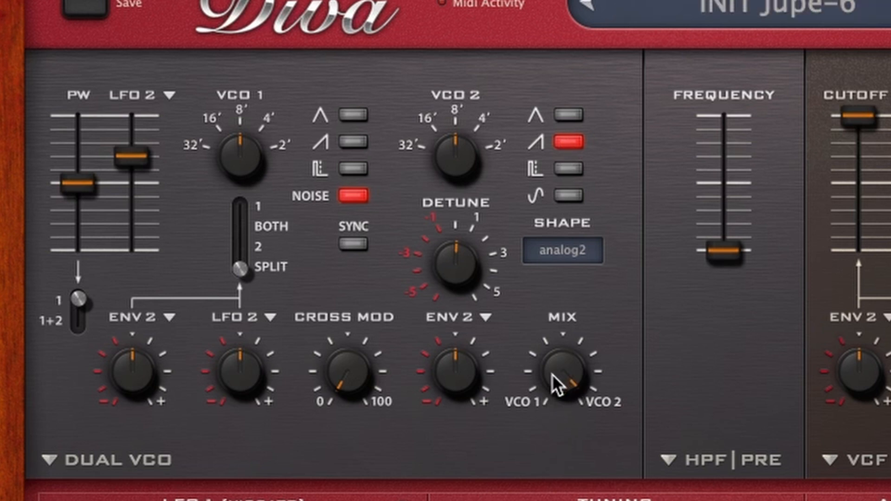
{"action": "left_click_drag", "start_coordinate": [552, 375], "coordinate": [552, 381]}
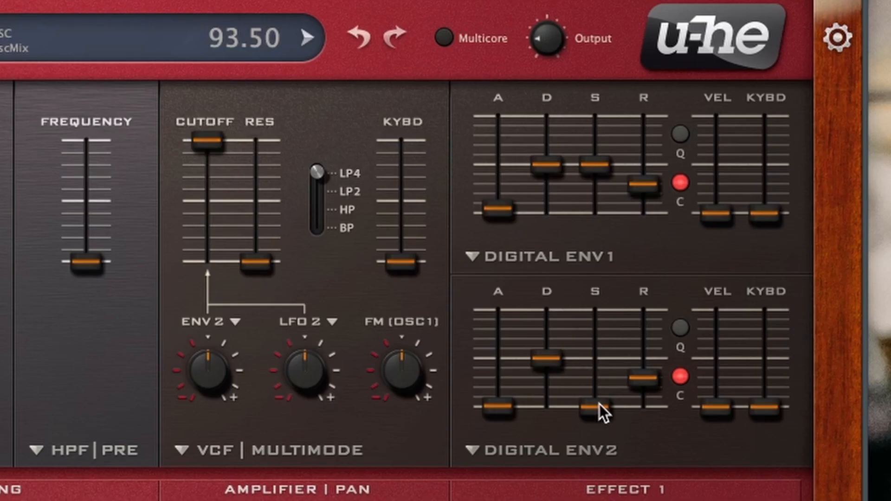
Set Digital Env2's sustain to 27 and raise its decay slightly above the midpoint
{"action": "left_click_drag", "start_coordinate": [701, 274], "coordinate": [706, 262]}
{"action": "left_click_drag", "start_coordinate": [604, 374], "coordinate": [605, 372]}
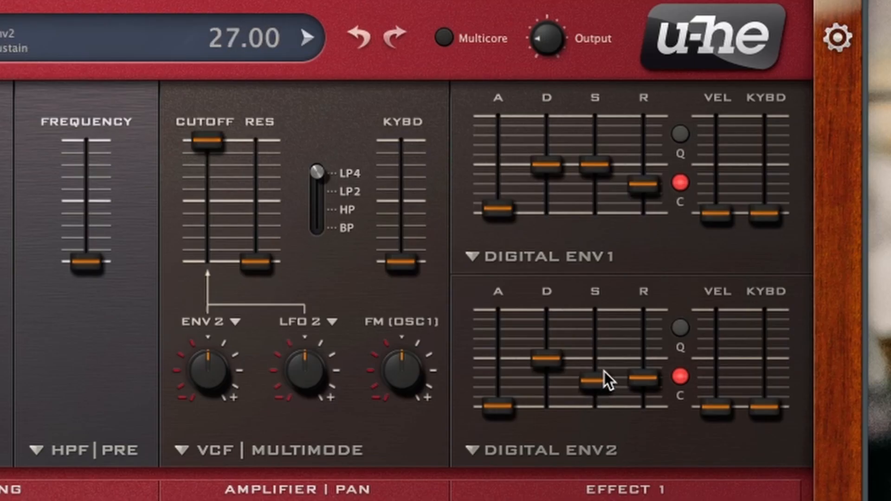
{"action": "left_click_drag", "start_coordinate": [553, 361], "coordinate": [559, 350]}
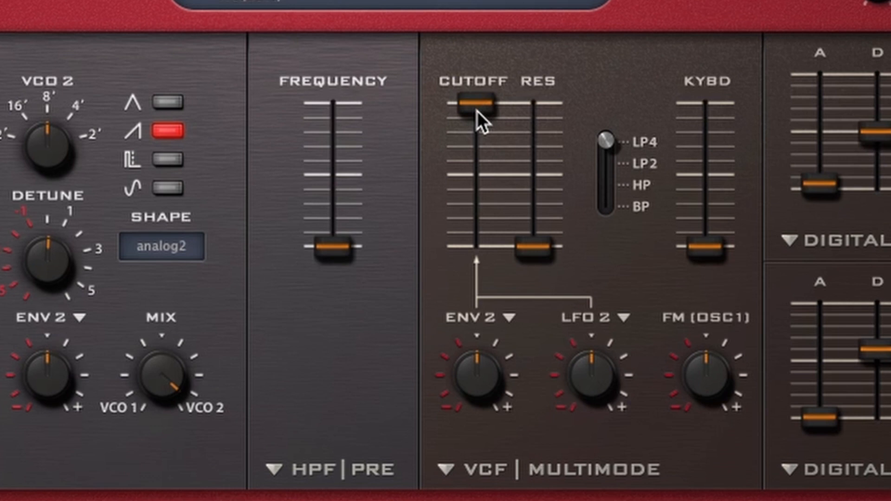
Lower the VCF cutoff to its minimum and set its Env 2 modulation depth to 76
{"action": "left_click_drag", "start_coordinate": [553, 172], "coordinate": [548, 216]}
{"action": "left_click_drag", "start_coordinate": [459, 249], "coordinate": [445, 303]}
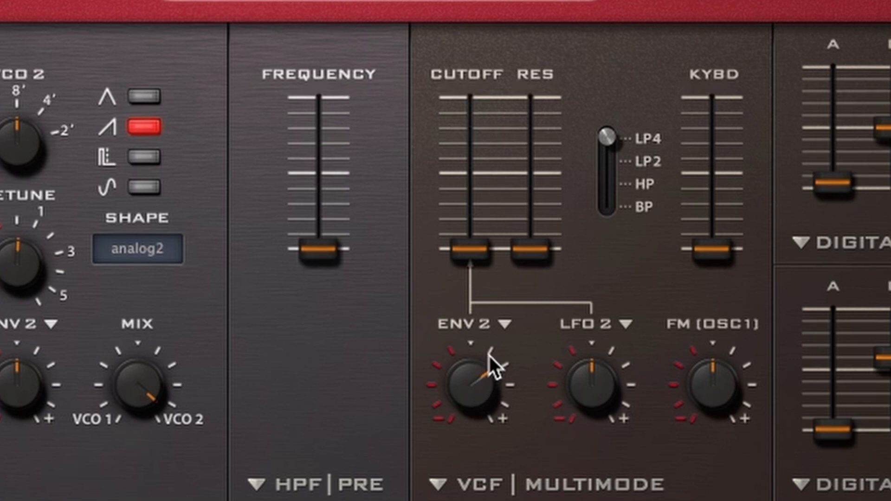
{"action": "left_click_drag", "start_coordinate": [490, 356], "coordinate": [502, 285]}
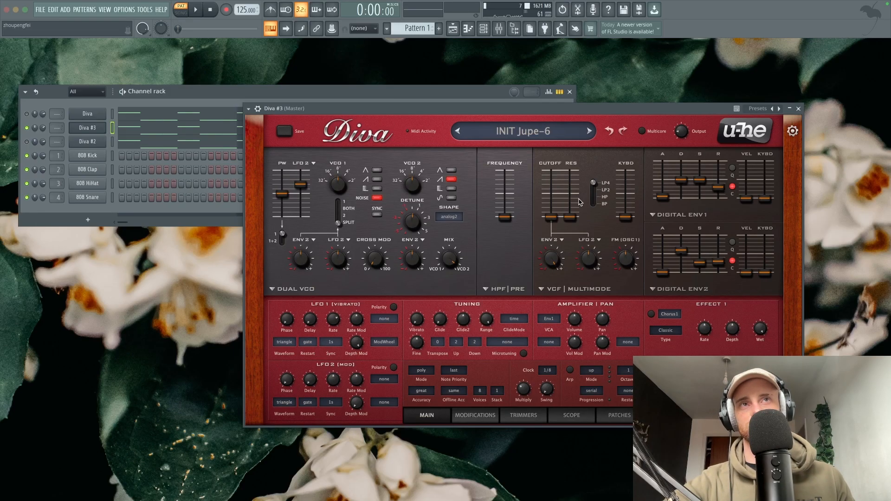
{"action": "left_click_drag", "start_coordinate": [546, 265], "coordinate": [548, 274]}
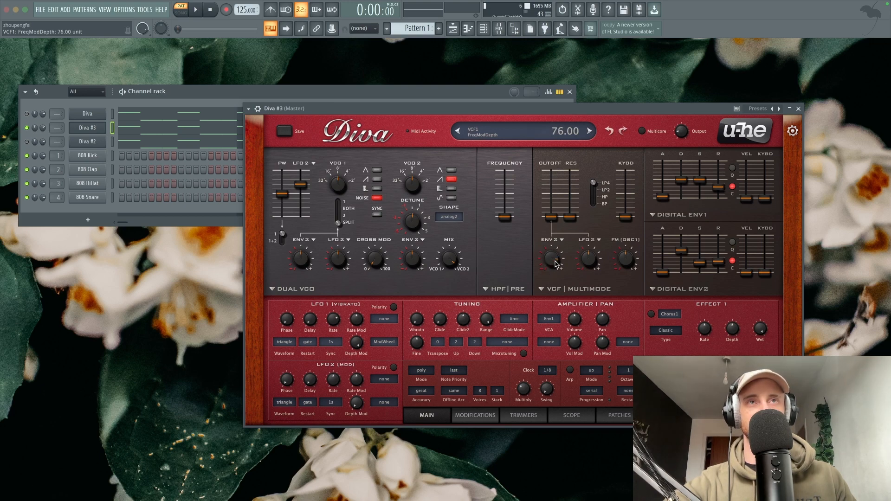
Audition the pattern and fine-tune Digital Env2's decay to 58 during playback
{"action": "key", "text": "space"}
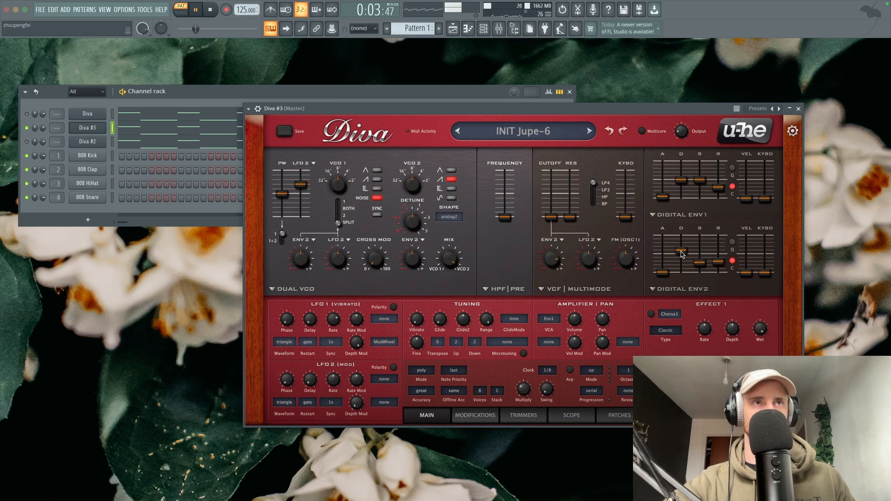
{"action": "left_click_drag", "start_coordinate": [703, 264], "coordinate": [683, 256]}
{"action": "key", "text": "space"}
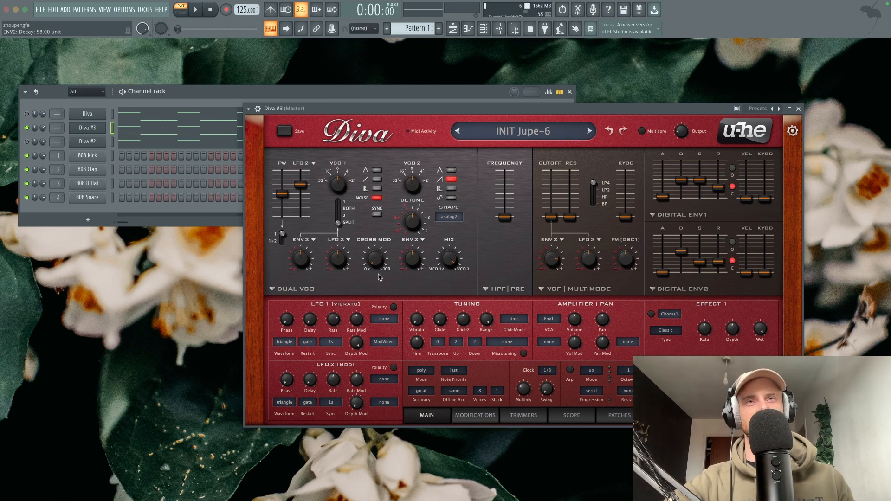
Examine the Trimmers and Modifications pages, including the modulation source for Noise & Dual VCO Mix
{"action": "left_click", "coordinate": [502, 420]}
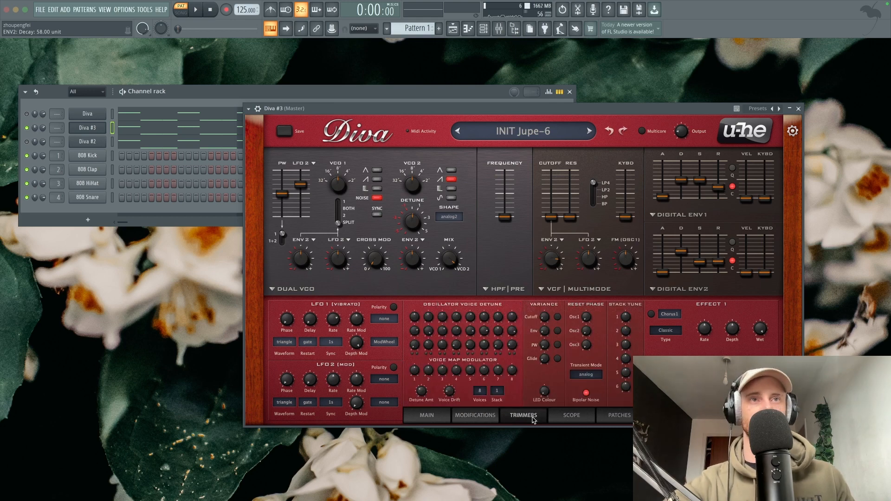
{"action": "left_click", "coordinate": [488, 419]}
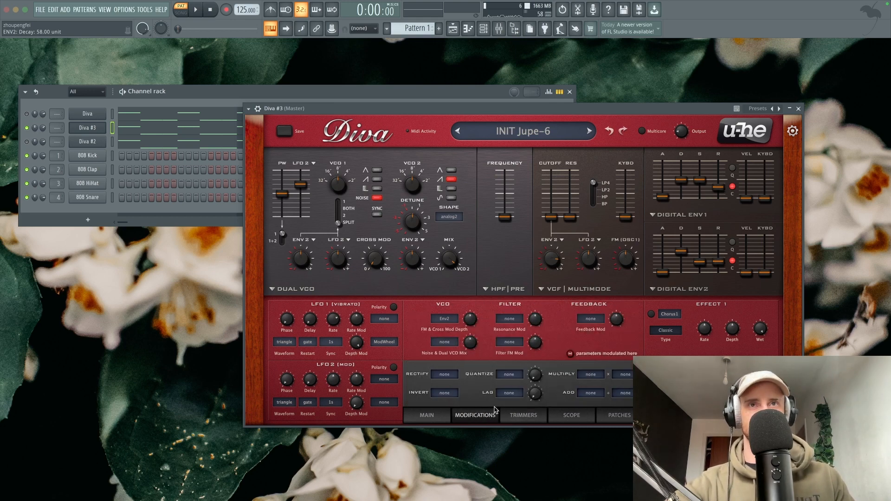
{"action": "left_click", "coordinate": [538, 421]}
{"action": "left_click", "coordinate": [485, 420]}
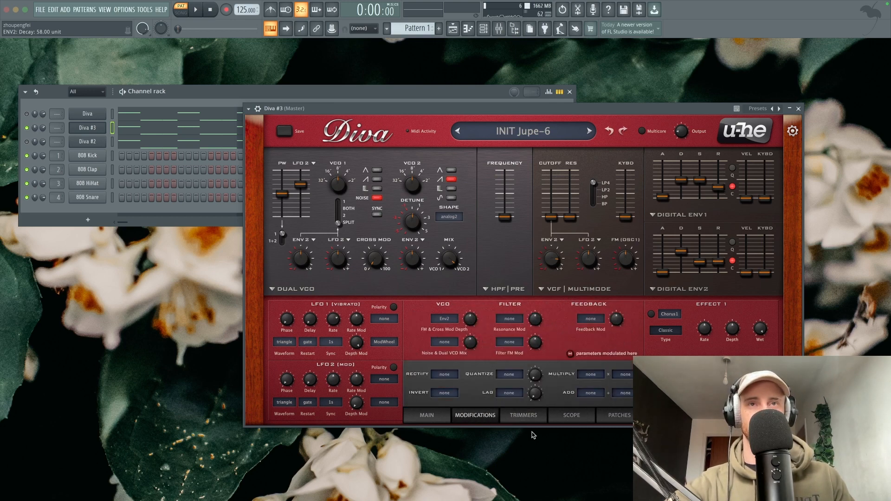
{"action": "left_click", "coordinate": [531, 420]}
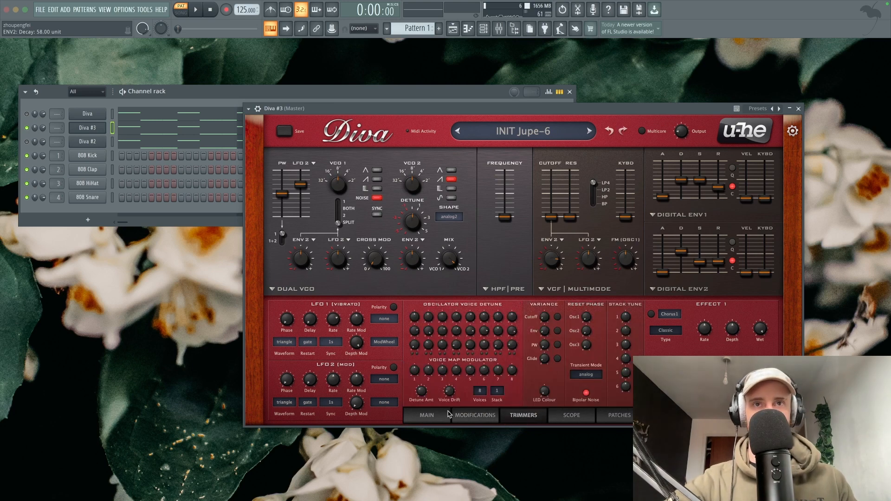
{"action": "left_click", "coordinate": [476, 416]}
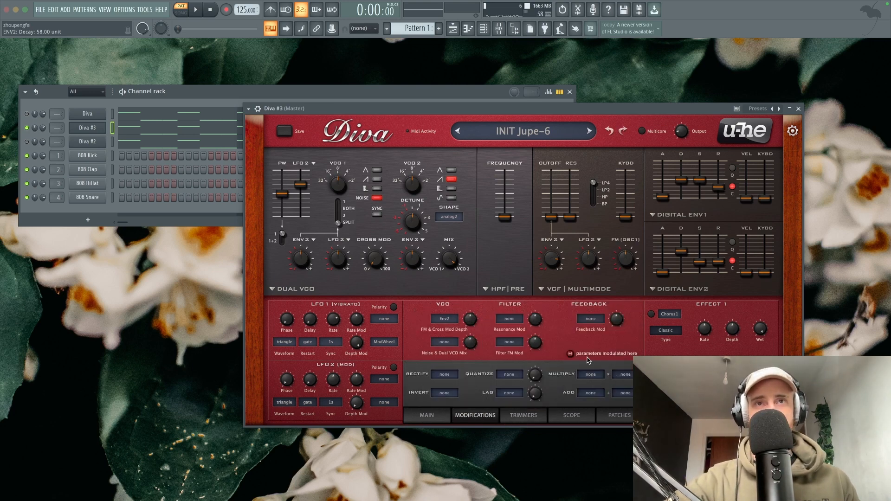
{"action": "left_click", "coordinate": [446, 341]}
{"action": "left_click", "coordinate": [446, 342]}
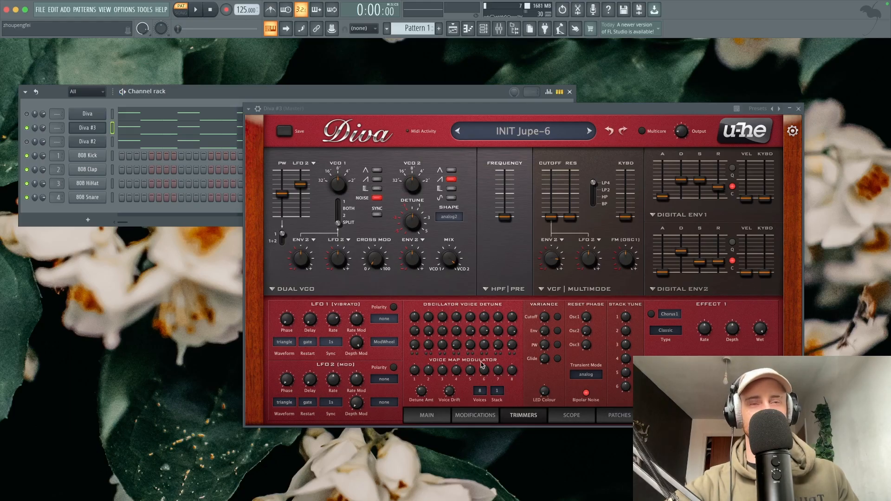
Assign VoiceMap as the modulation source for Noise & Dual VCO Mix
{"action": "left_click", "coordinate": [475, 415]}
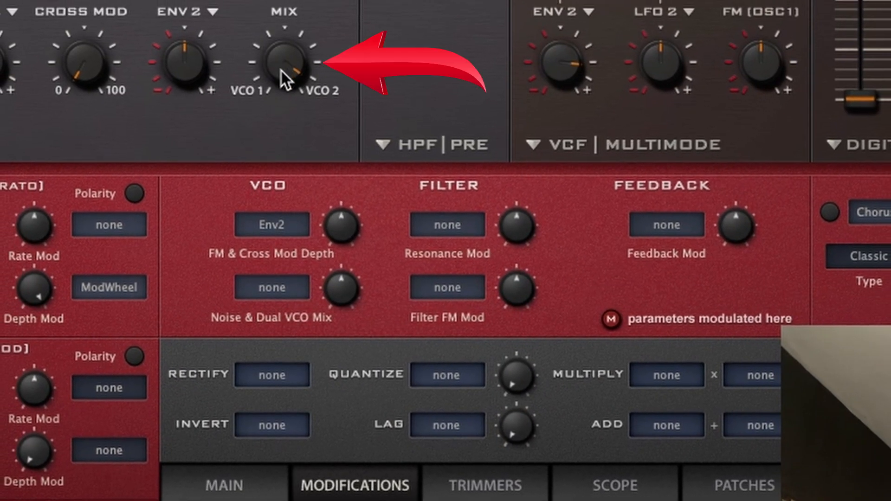
{"action": "left_click", "coordinate": [272, 287]}
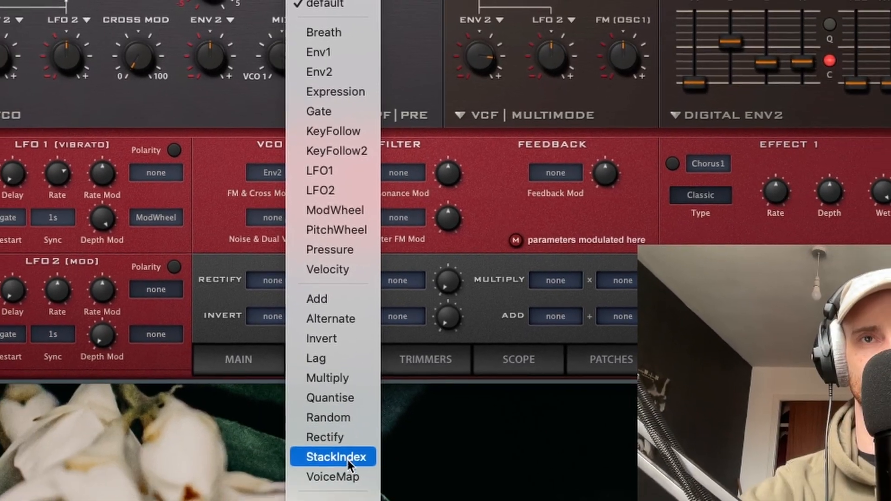
{"action": "left_click", "coordinate": [346, 477]}
Check the oscillator mix and Voice Map Modulator against the Noise & Dual VCO Mix modulation, with its depth raised
{"action": "left_click", "coordinate": [425, 360]}
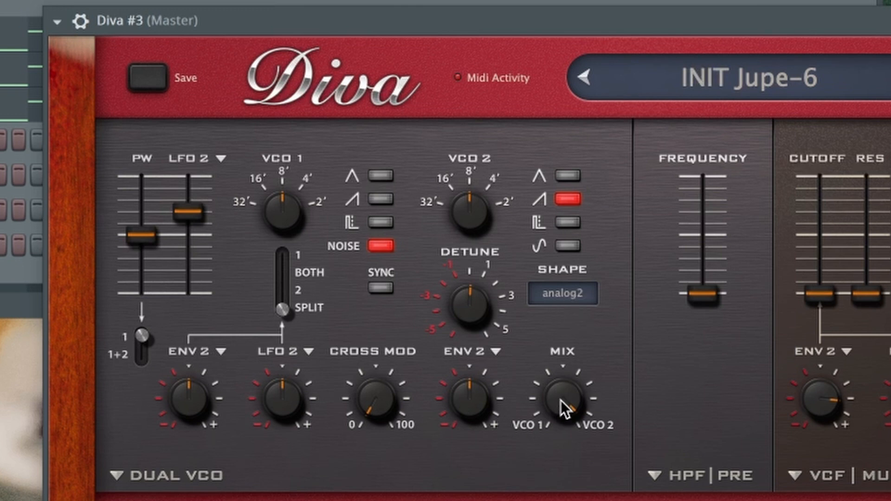
{"action": "mouse_move", "coordinate": [561, 401]}
{"action": "left_mouse_down"}
{"action": "mouse_move", "coordinate": [555, 412]}
{"action": "mouse_move", "coordinate": [559, 392]}
{"action": "mouse_move", "coordinate": [559, 420]}
{"action": "mouse_move", "coordinate": [558, 397]}
{"action": "left_mouse_up"}
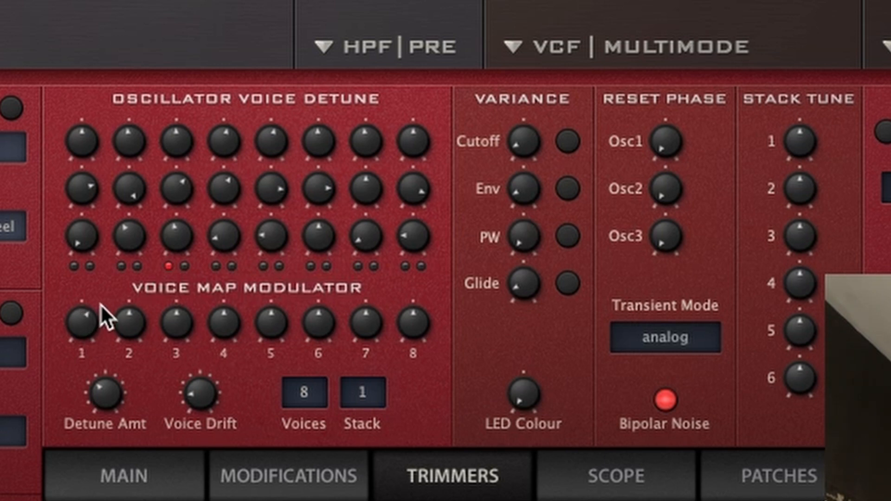
{"action": "left_click", "coordinate": [583, 454]}
{"action": "left_click", "coordinate": [274, 483]}
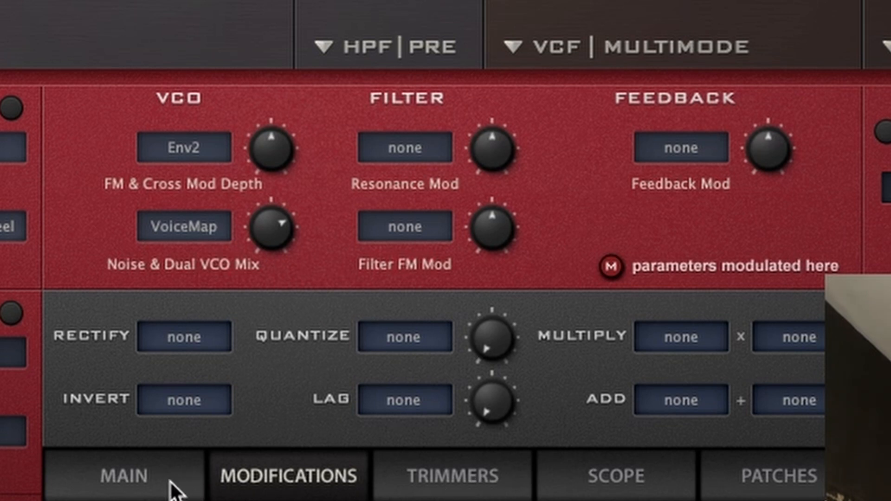
Turn the eight Voice Map Modulator values down to slightly different negative amounts for each voice
{"action": "left_click", "coordinate": [415, 487]}
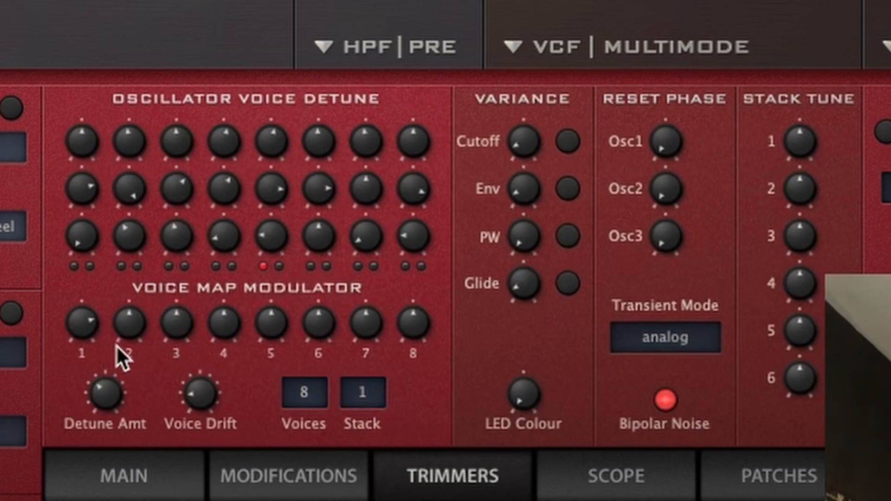
{"action": "mouse_move", "coordinate": [97, 333]}
{"action": "left_mouse_down"}
{"action": "mouse_move", "coordinate": [82, 351]}
{"action": "mouse_move", "coordinate": [78, 389]}
{"action": "mouse_move", "coordinate": [94, 341]}
{"action": "left_mouse_up"}
{"action": "left_click_drag", "start_coordinate": [136, 339], "coordinate": [125, 362]}
{"action": "left_click_drag", "start_coordinate": [135, 325], "coordinate": [138, 314]}
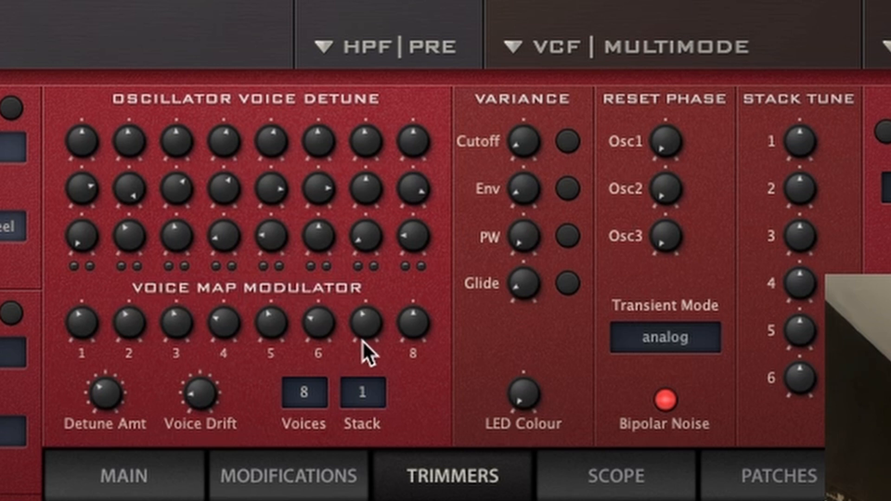
{"action": "left_click_drag", "start_coordinate": [362, 341], "coordinate": [364, 358]}
Reduce the Noise & Dual VCO Mix modulation depth to 24 and audition the pattern with the voice map variation
{"action": "left_click", "coordinate": [342, 484]}
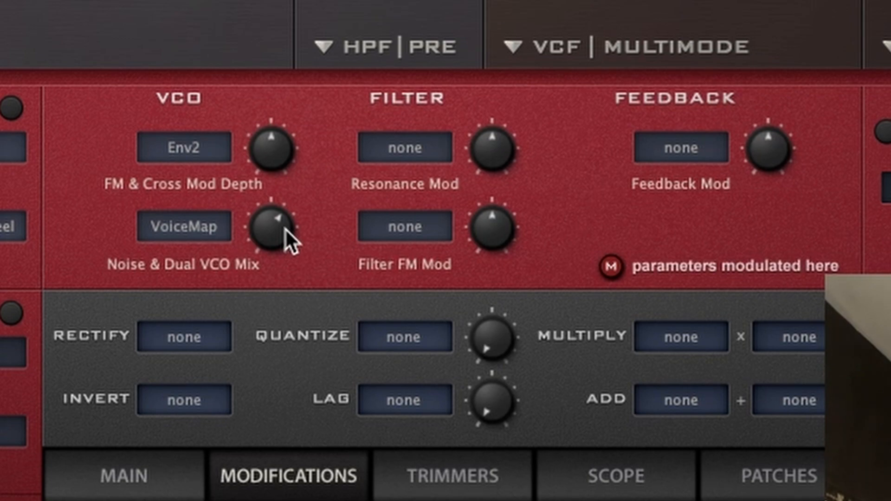
{"action": "left_click", "coordinate": [453, 476]}
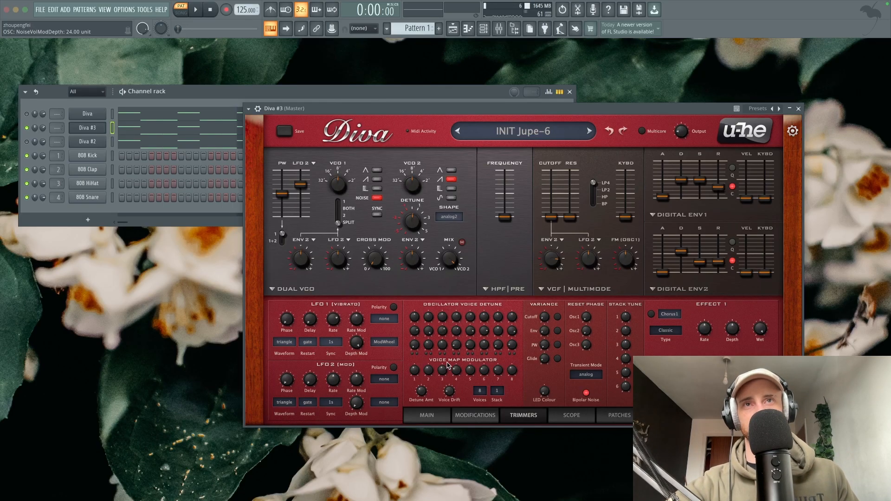
{"action": "key", "text": "space"}
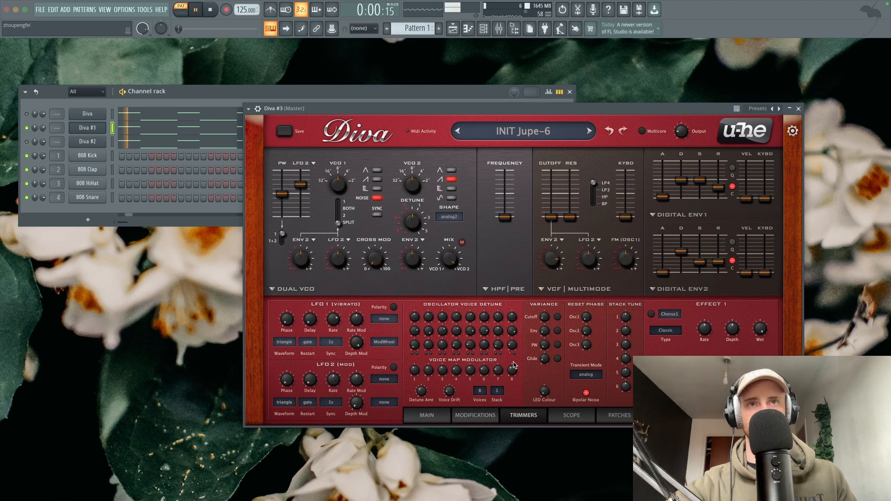
{"action": "key", "text": "space"}
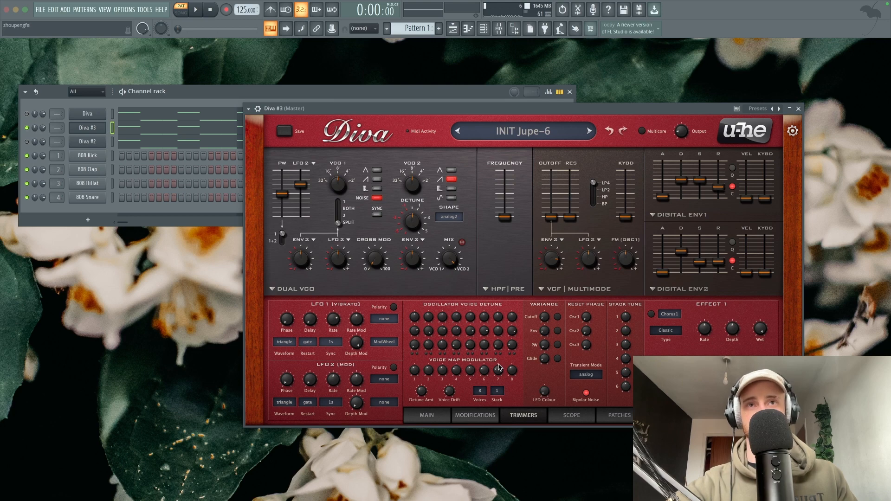
{"action": "key", "text": "space"}
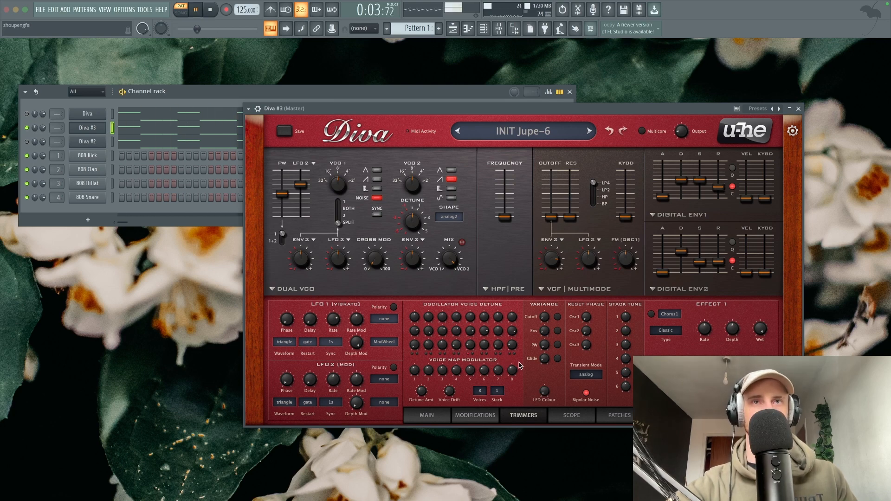
{"action": "key", "text": "space"}
Raise the Cutoff variance in the Trimmers to its maximum
{"action": "left_click", "coordinate": [475, 415]}
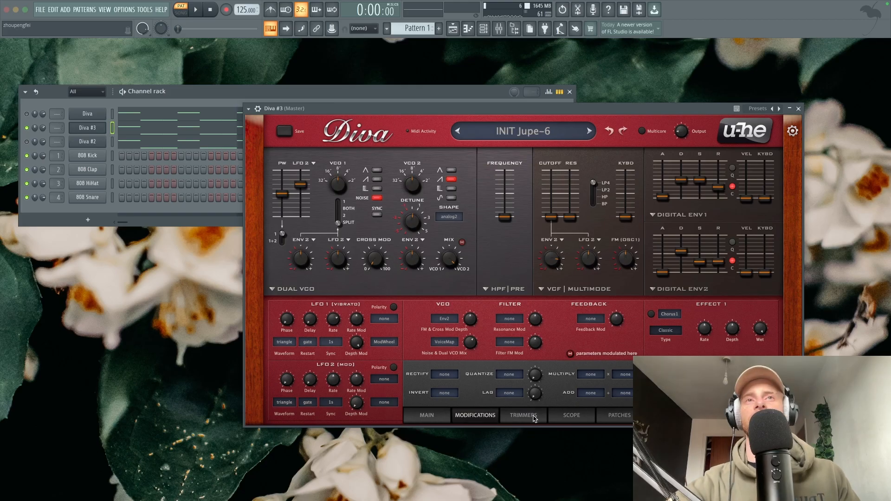
{"action": "left_click", "coordinate": [588, 486]}
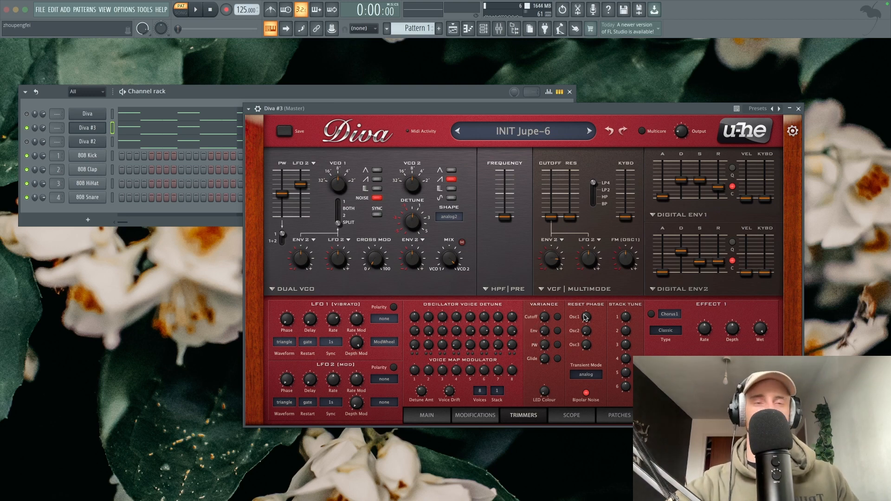
{"action": "left_click_drag", "start_coordinate": [546, 320], "coordinate": [549, 262]}
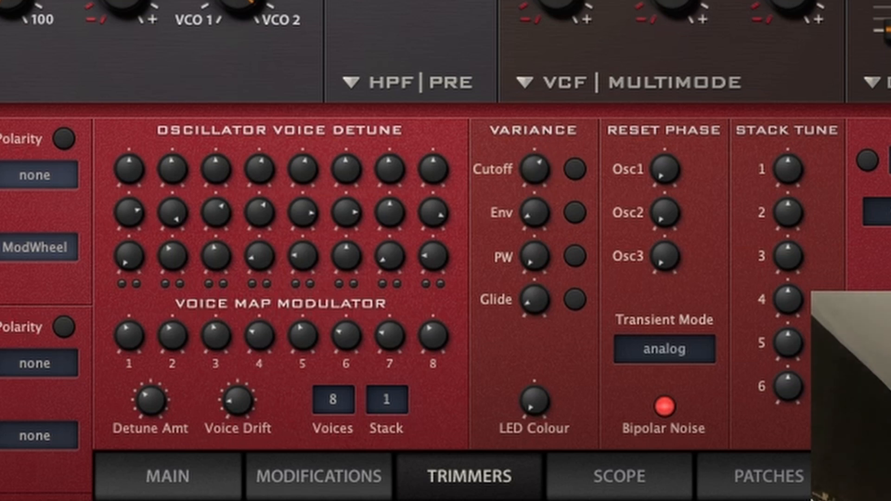
{"action": "left_click_drag", "start_coordinate": [535, 169], "coordinate": [535, 122]}
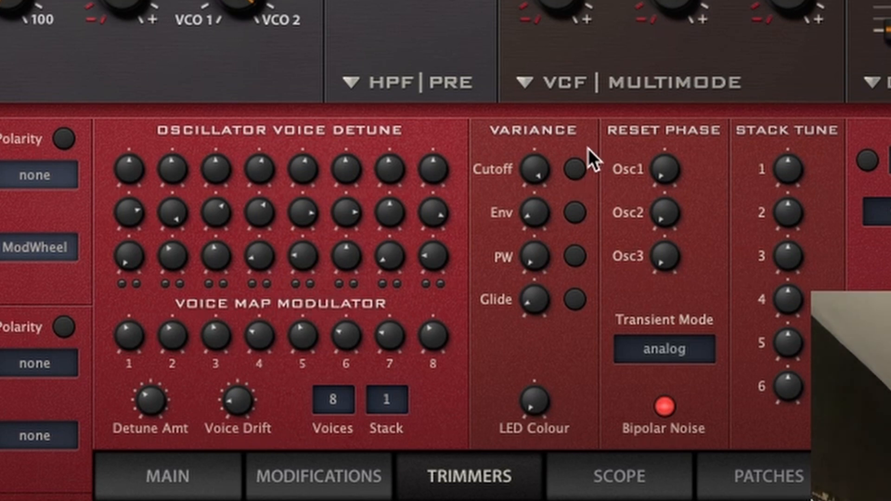
{"action": "left_click", "coordinate": [576, 171]}
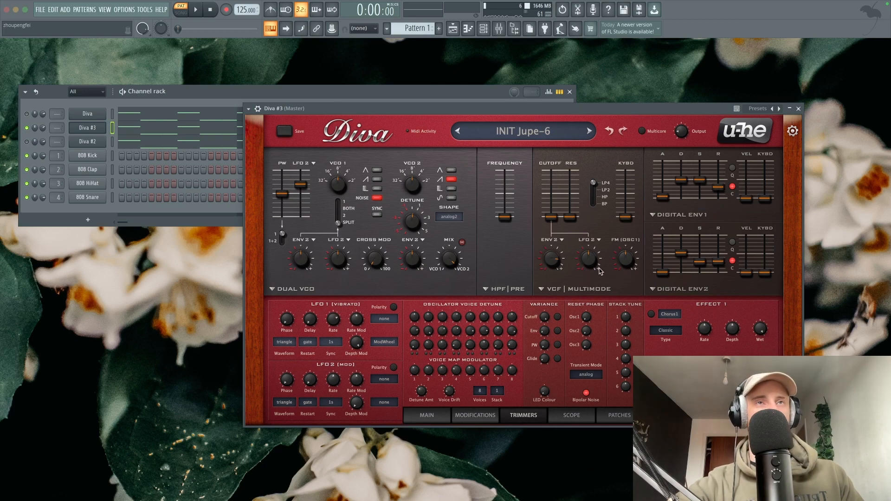
Turn on Effect 1 and change it from chorus to Plate1
{"action": "left_click", "coordinate": [652, 314]}
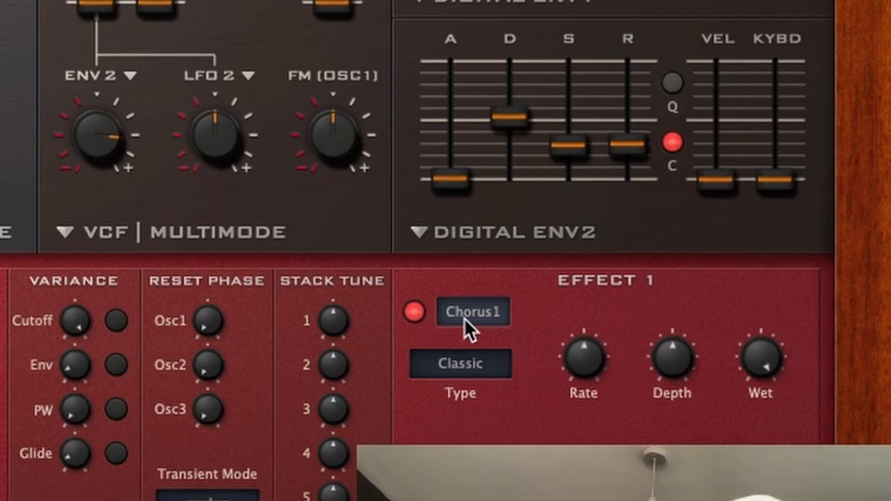
{"action": "left_click", "coordinate": [464, 320]}
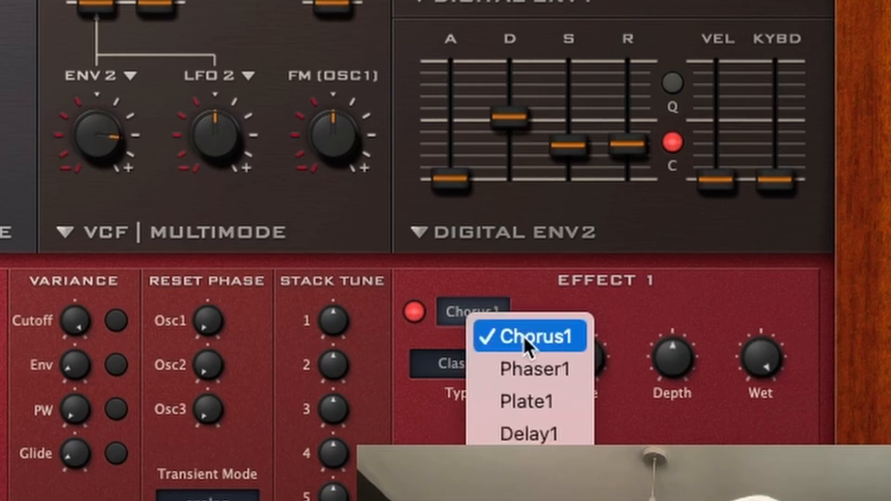
{"action": "left_click", "coordinate": [547, 402]}
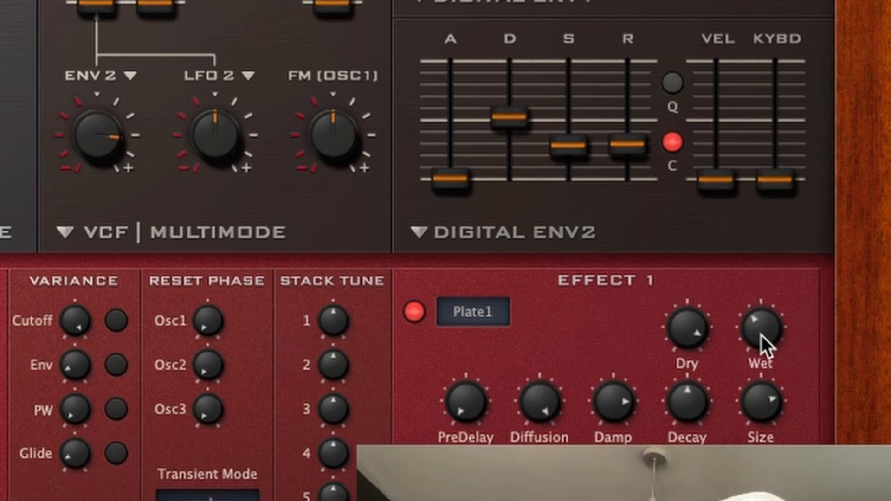
Adjust the Wet amount of the Plate1 reverb by ear, trying lower and higher settings
{"action": "mouse_move", "coordinate": [762, 335]}
{"action": "left_mouse_down"}
{"action": "mouse_move", "coordinate": [767, 393]}
{"action": "mouse_move", "coordinate": [767, 342]}
{"action": "left_mouse_up"}
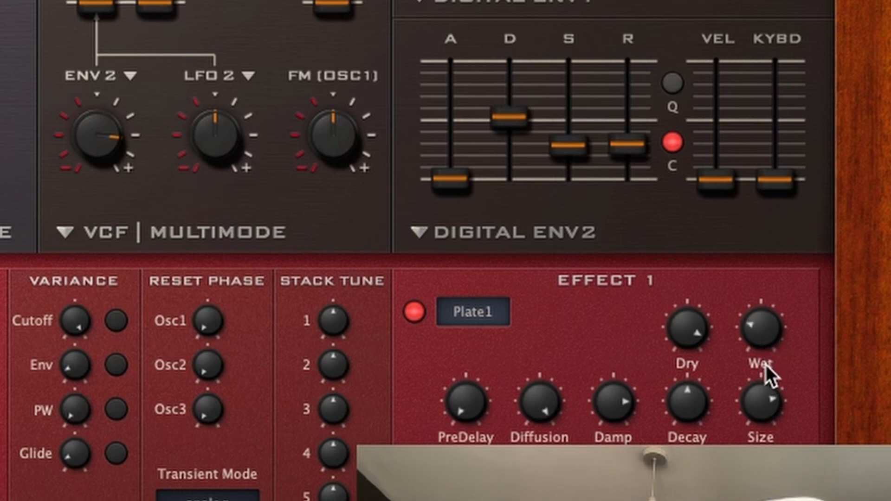
{"action": "left_click_drag", "start_coordinate": [766, 386], "coordinate": [771, 332]}
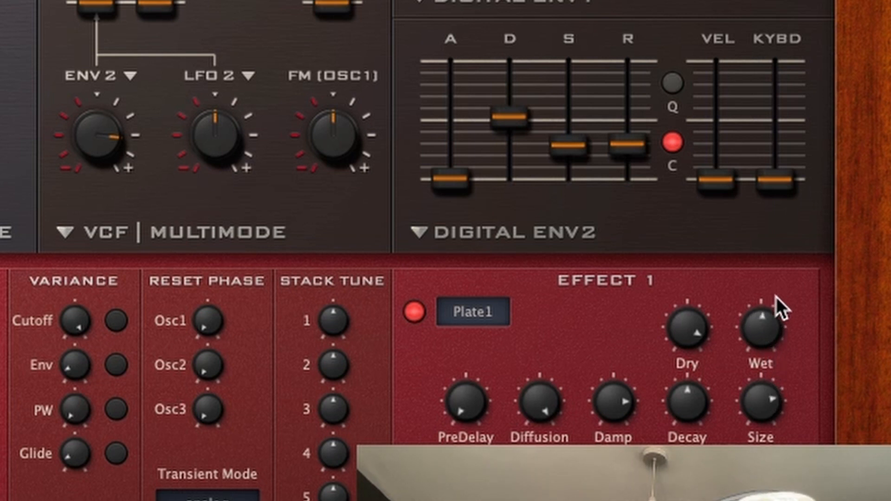
{"action": "left_click_drag", "start_coordinate": [772, 355], "coordinate": [768, 394]}
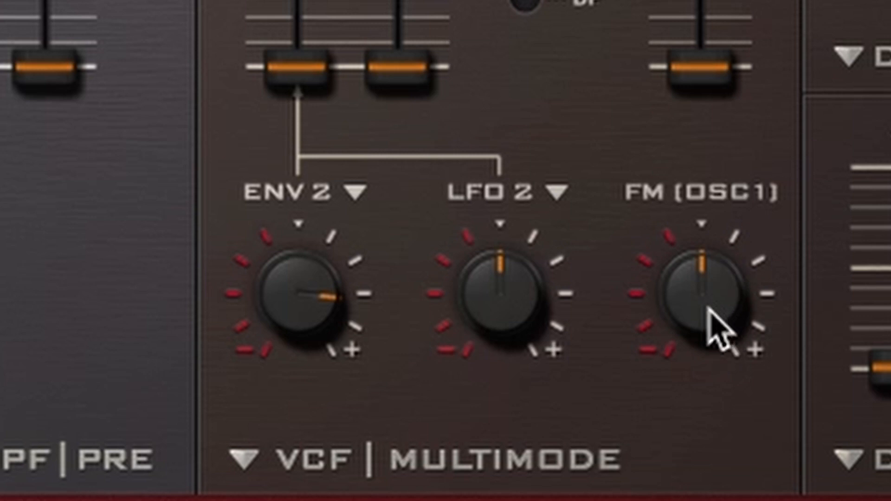
Try the filter's FM (OSC1) amount and set the oscillator Mix to 93 while the pattern plays
{"action": "left_click_drag", "start_coordinate": [707, 302], "coordinate": [795, 283]}
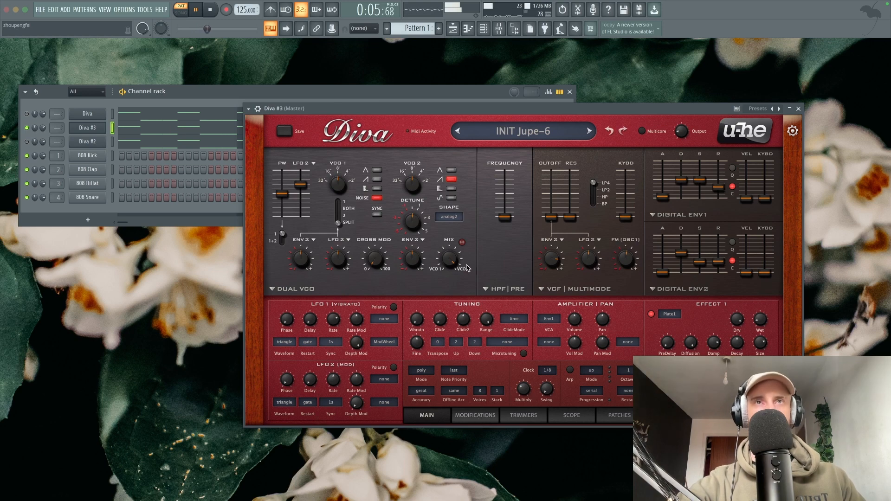
{"action": "left_click_drag", "start_coordinate": [454, 254], "coordinate": [454, 257]}
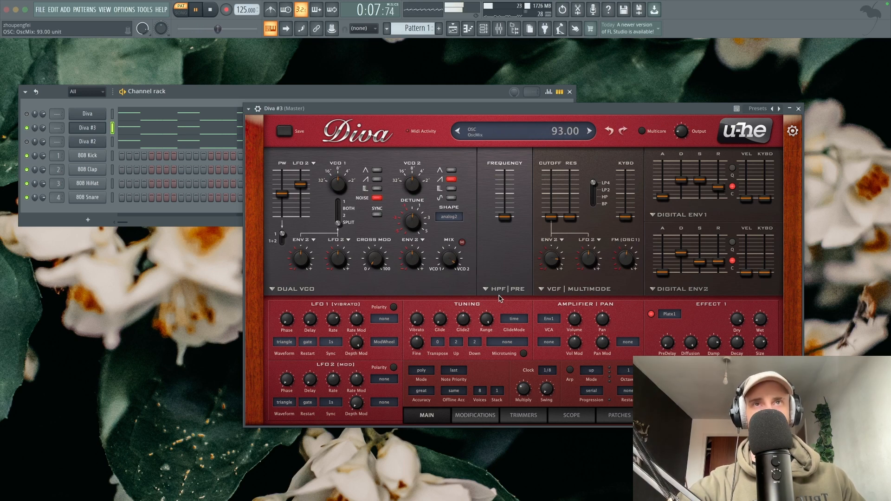
{"action": "scroll", "coordinate": [457, 261], "scroll_direction": "up", "scroll_amount": 1}
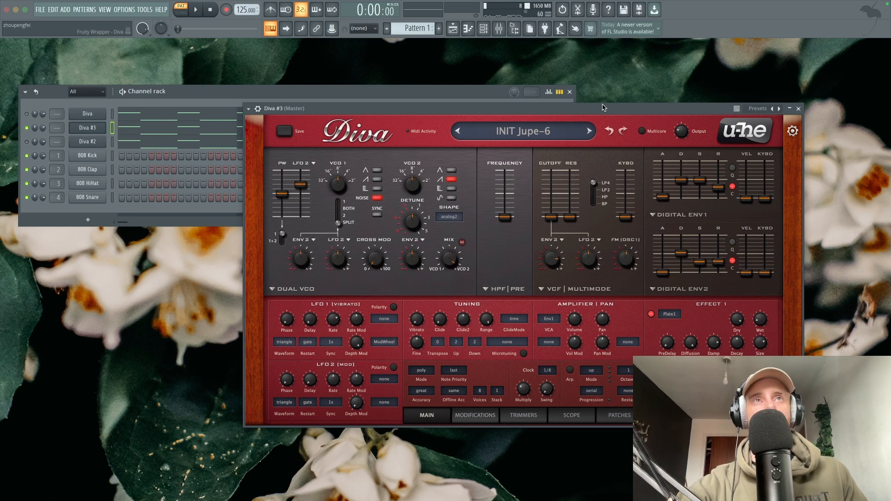
Rearrange the windows so the Channel rack sits directly below the toolbar and the Diva #3 window sits beneath it without overlap
{"action": "left_click_drag", "start_coordinate": [603, 107], "coordinate": [684, 175]}
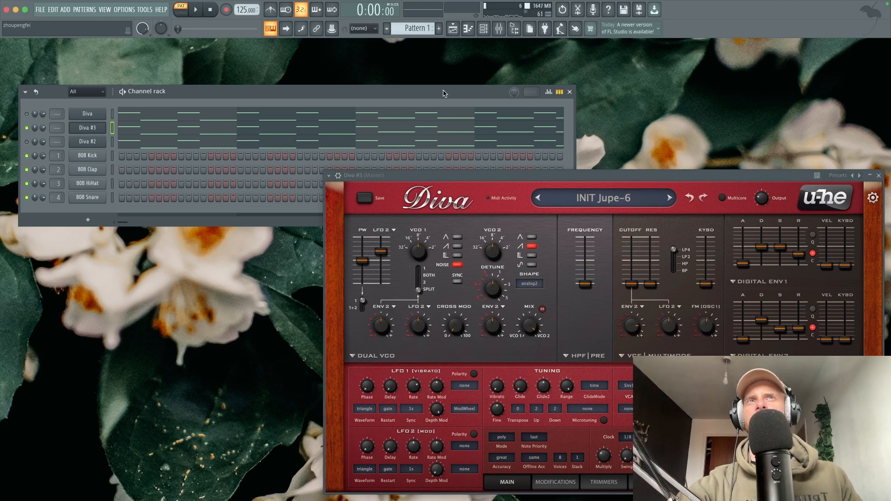
{"action": "left_click_drag", "start_coordinate": [444, 93], "coordinate": [420, 42]}
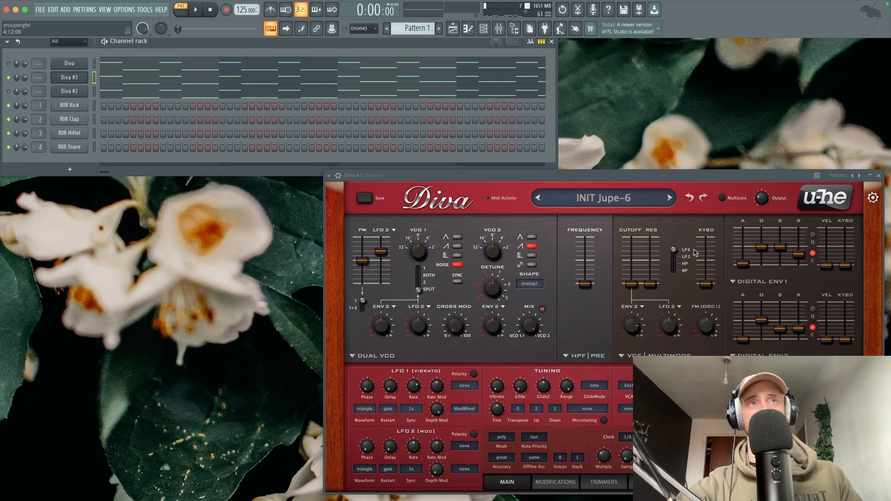
{"action": "left_click_drag", "start_coordinate": [639, 178], "coordinate": [642, 185]}
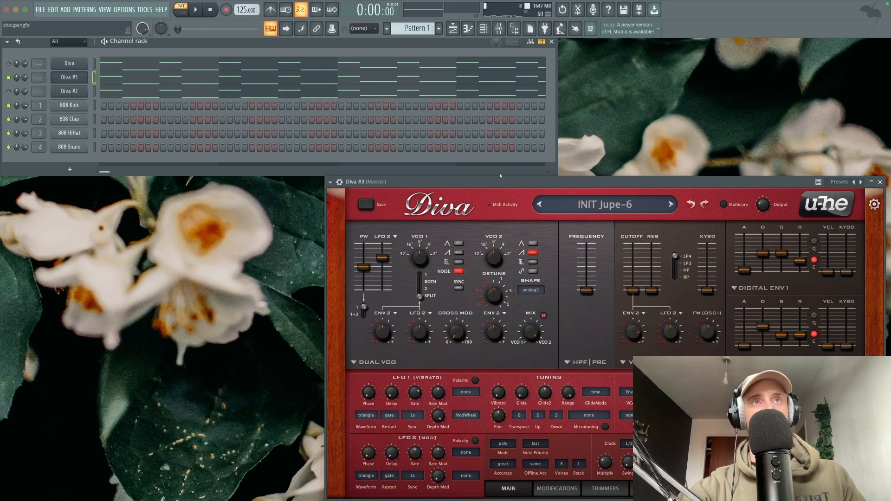
{"action": "left_click_drag", "start_coordinate": [503, 182], "coordinate": [508, 181]}
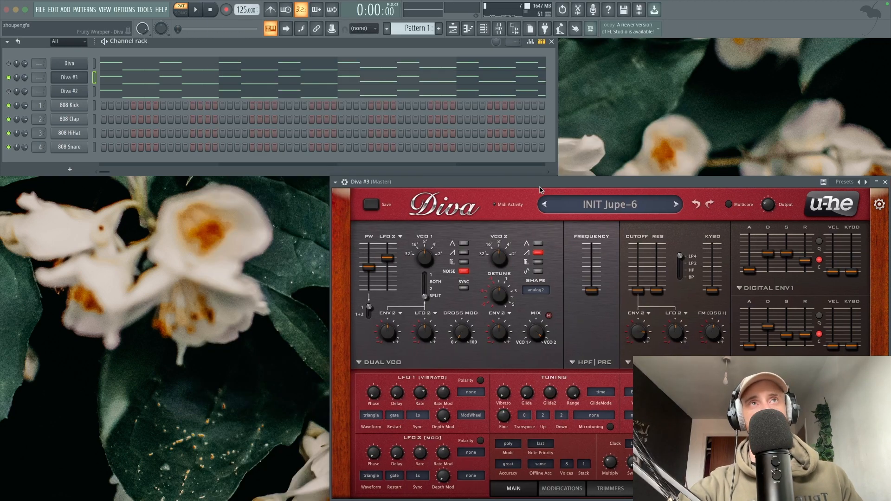